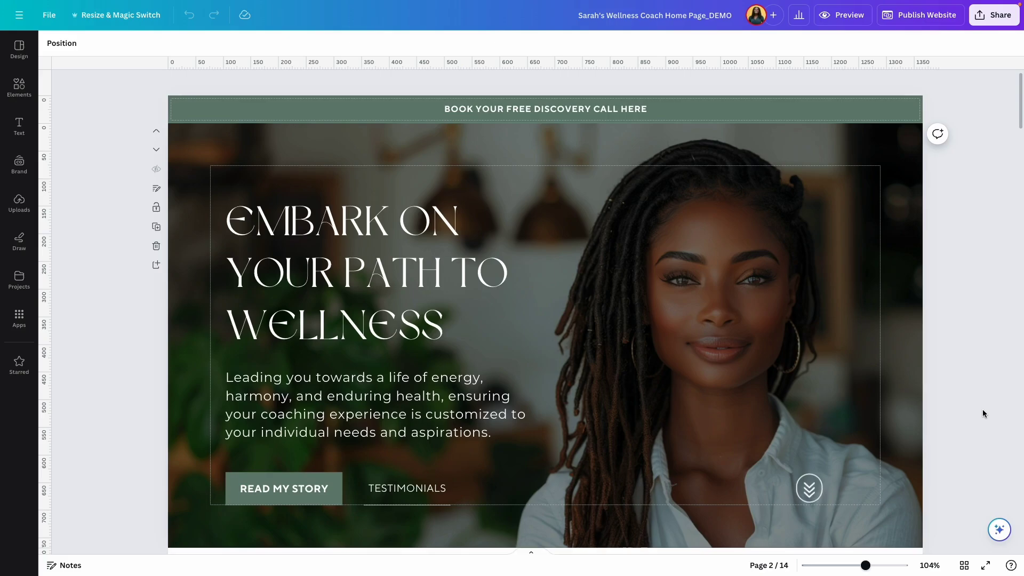
# Change the website's page path to 'home' and open the free canva.site domain's settings.
pyautogui.scroll(-3, 928, 418)
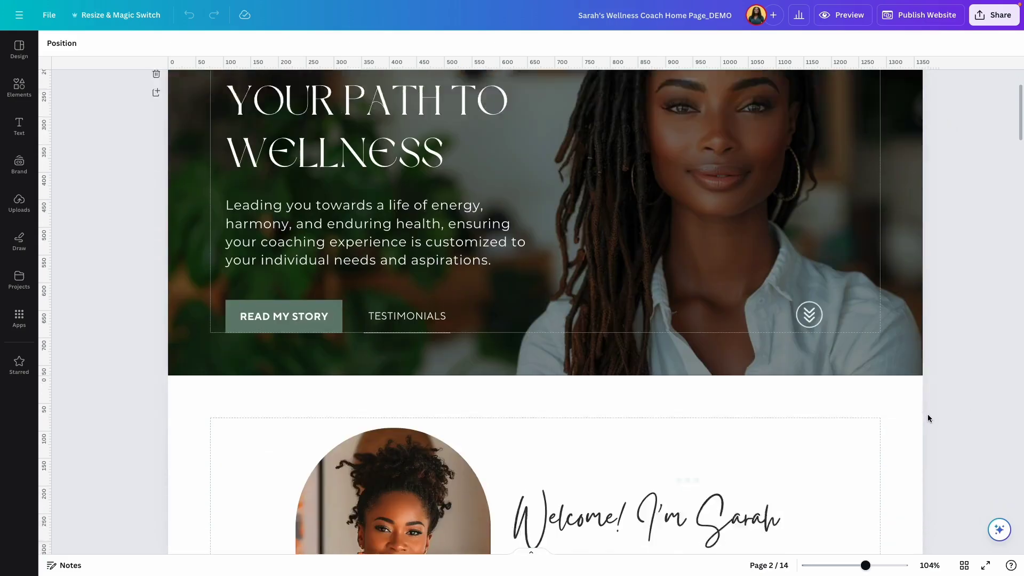
pyautogui.scroll(-10, 816, 413)
pyautogui.scroll(9, 815, 414)
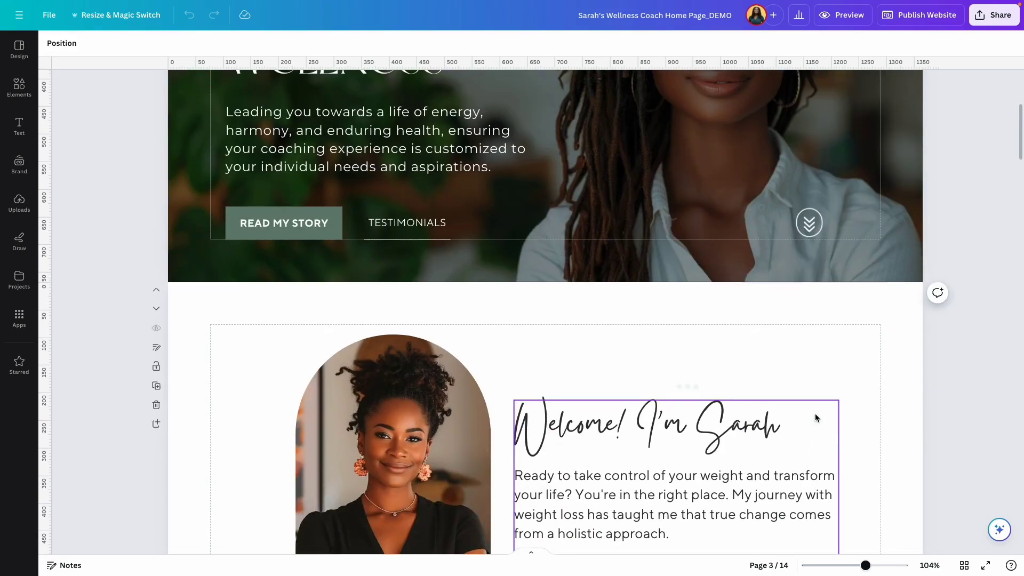
pyautogui.scroll(5, 814, 414)
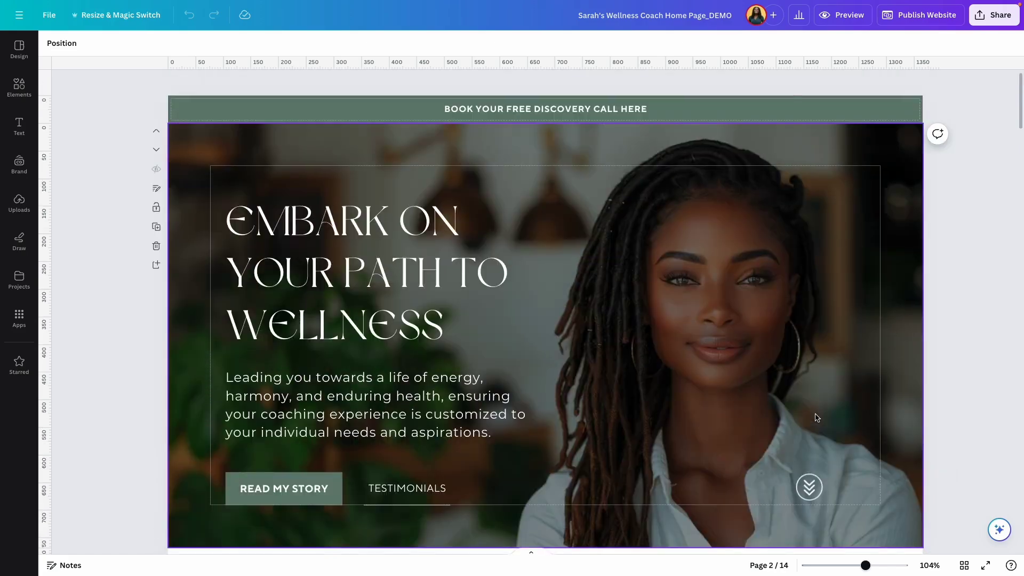
pyautogui.scroll(-2, 841, 369)
pyautogui.scroll(2, 841, 369)
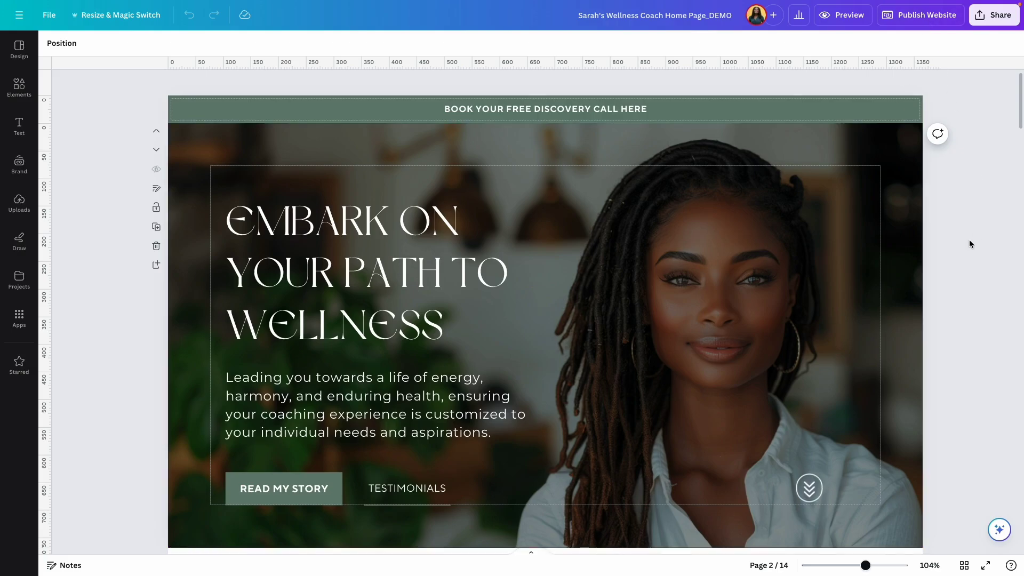
pyautogui.scroll(-1, 968, 239)
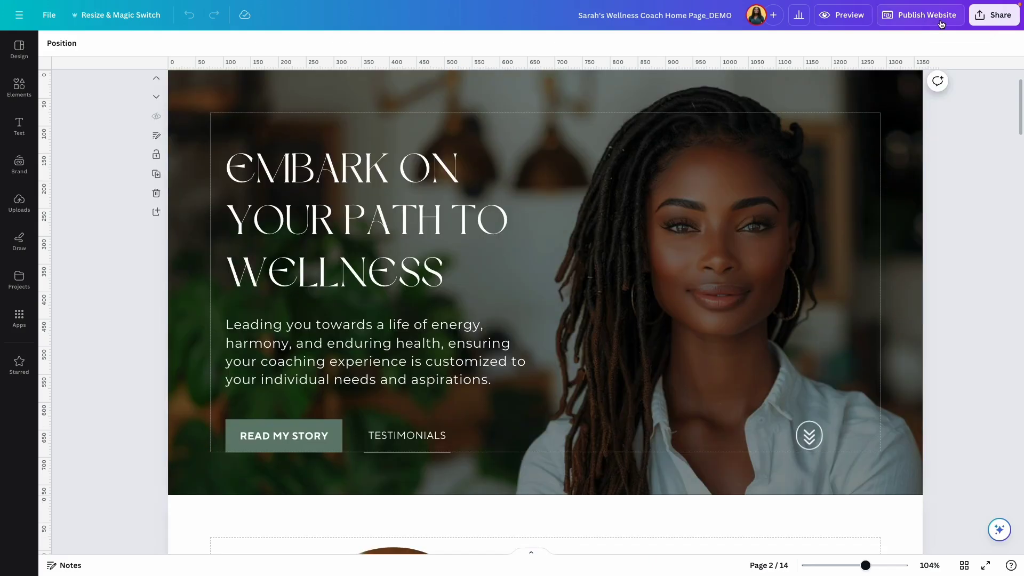
pyautogui.click(941, 23)
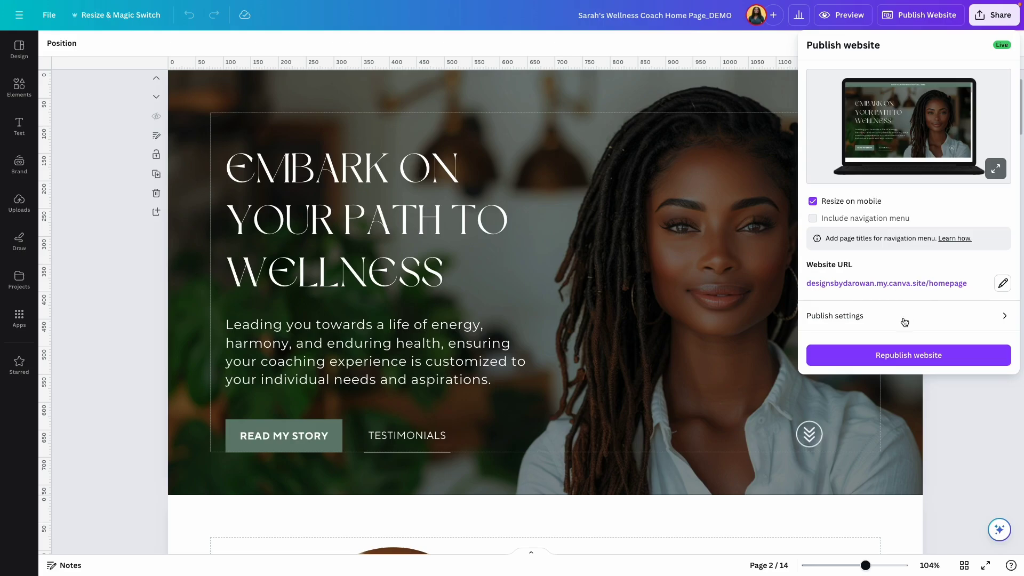
pyautogui.click(1001, 285)
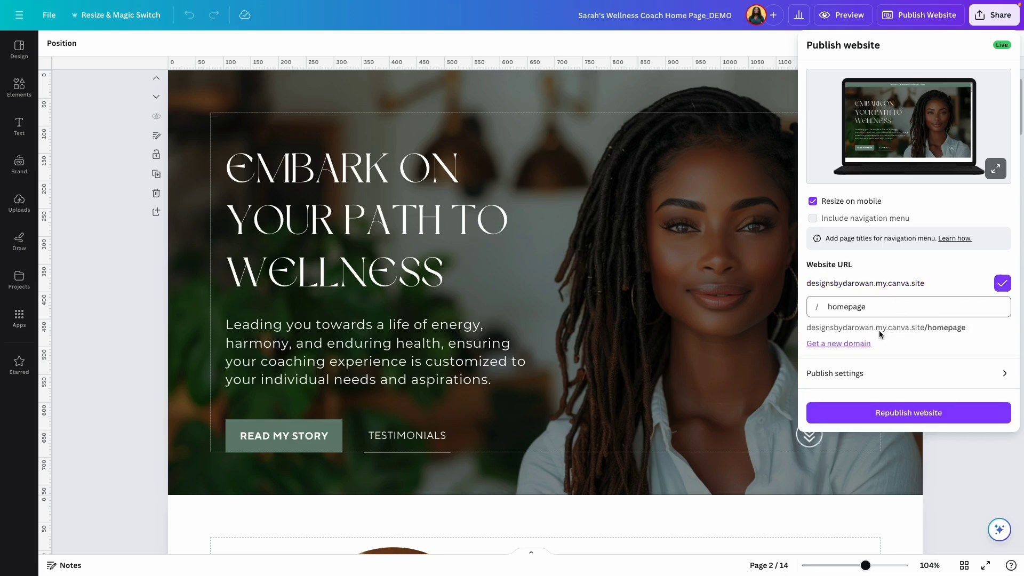
pyautogui.click(834, 314)
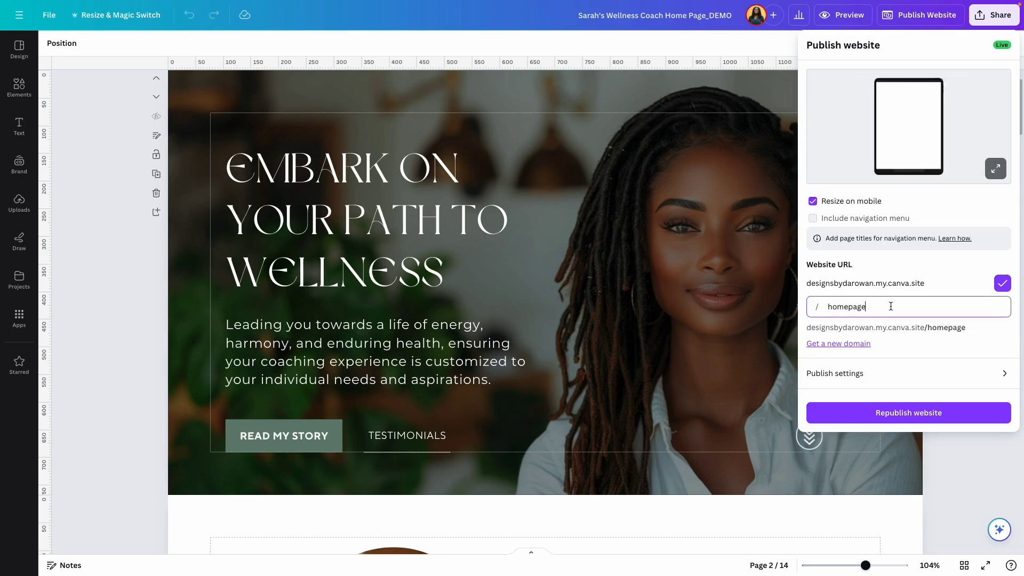
pyautogui.moveTo(864, 310); pyautogui.dragTo(720, 309)
pyautogui.write('home')
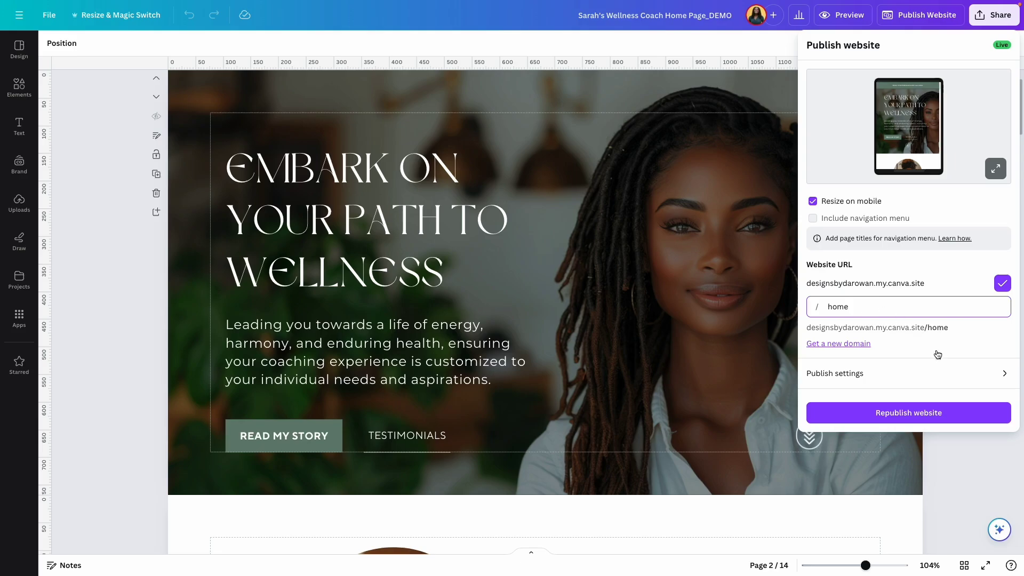
pyautogui.click(820, 286)
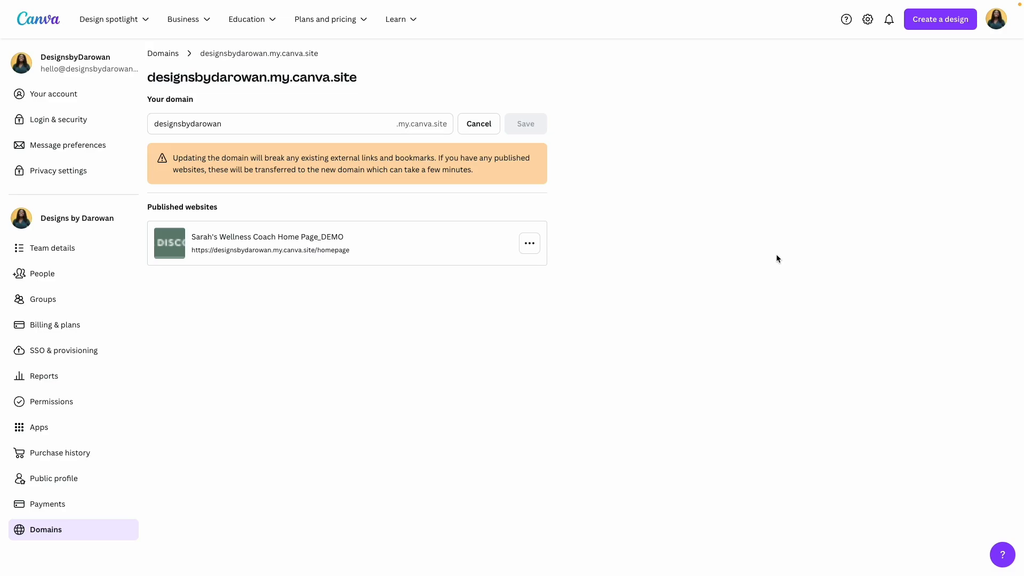
# Delete the 'designsby' prefix from the canva.site domain name and save it.
pyautogui.click(61, 527)
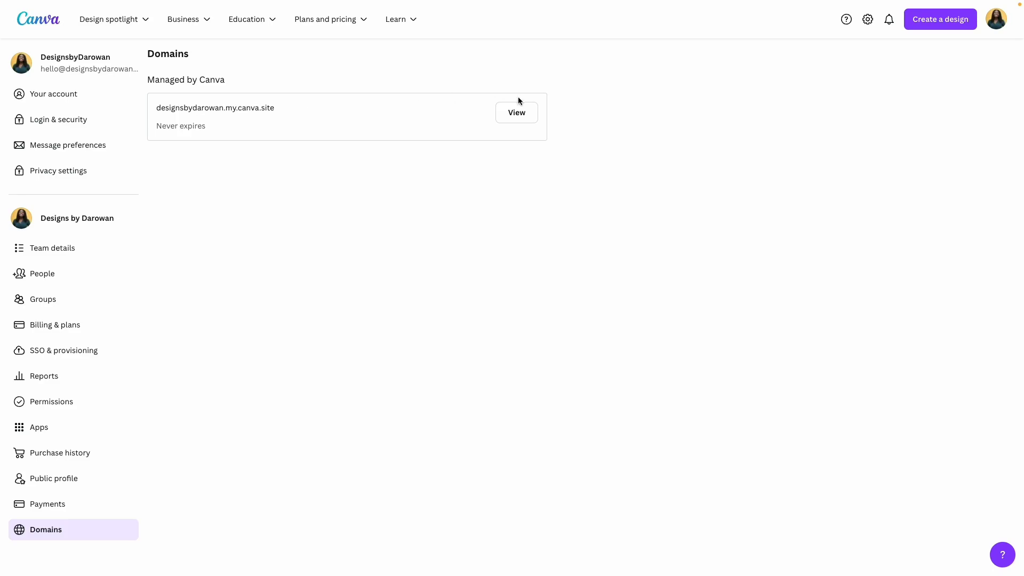
pyautogui.click(516, 114)
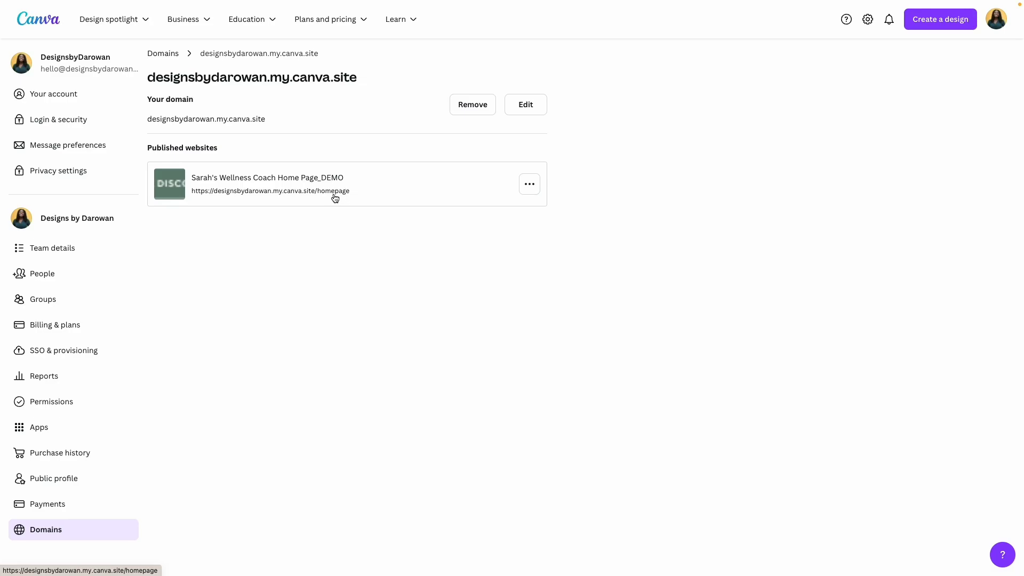
pyautogui.click(525, 106)
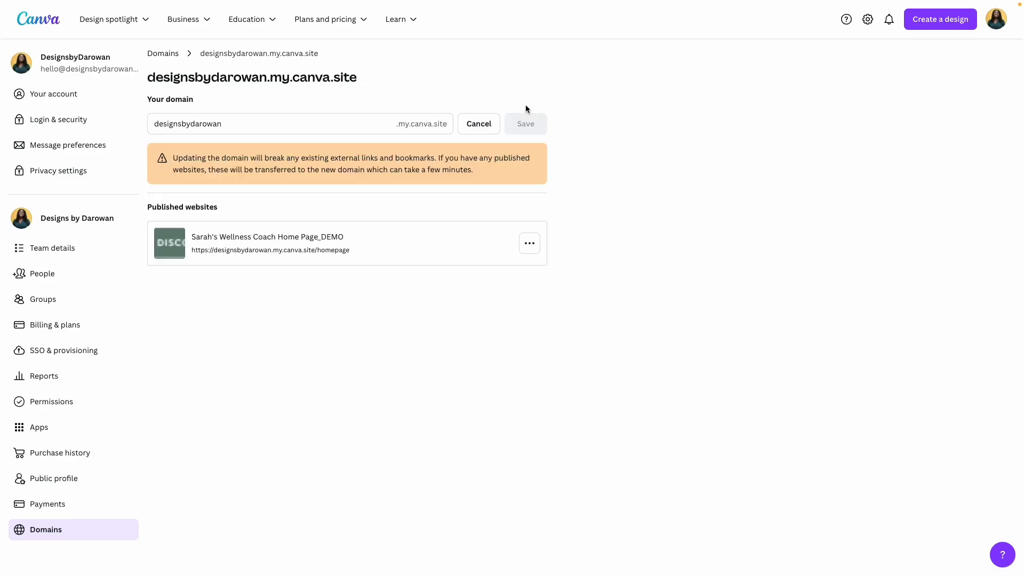
pyautogui.doubleClick(231, 122)
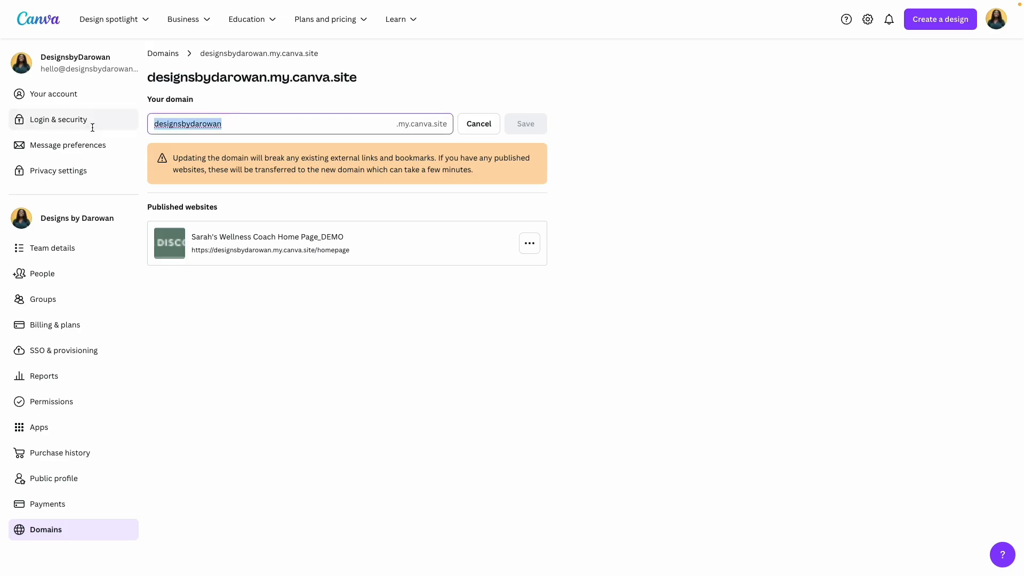
pyautogui.click(236, 120)
pyautogui.moveTo(190, 123); pyautogui.dragTo(137, 123)
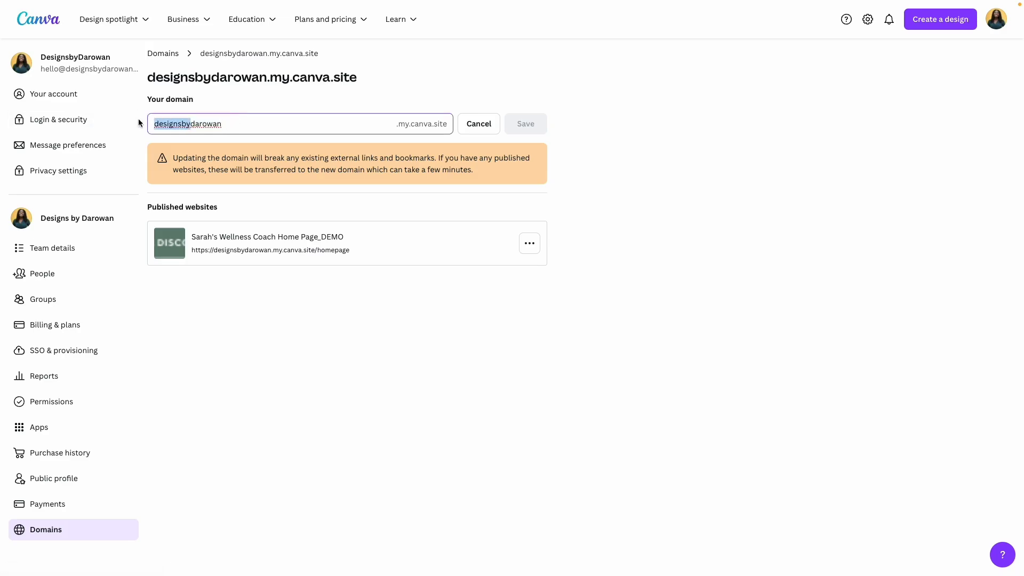
pyautogui.press('BackSpace')
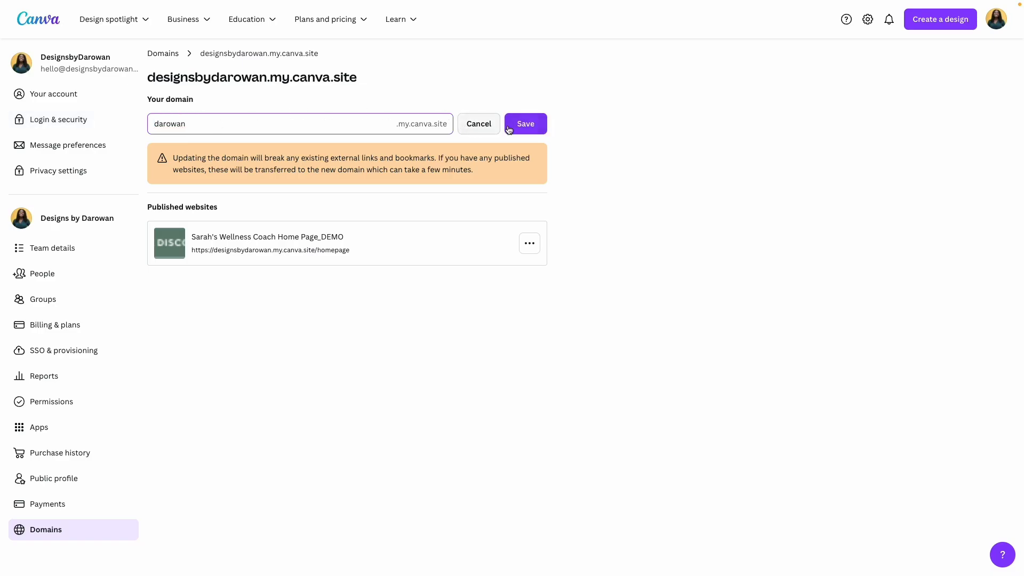
pyautogui.click(533, 127)
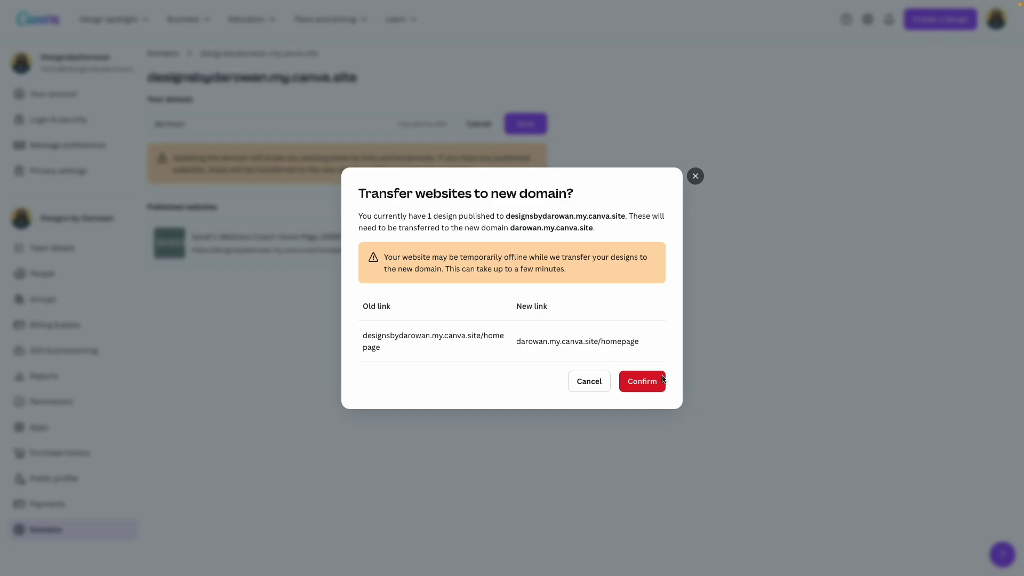
# Cancel moving the website to the shortened canva.site domain.
pyautogui.click(589, 381)
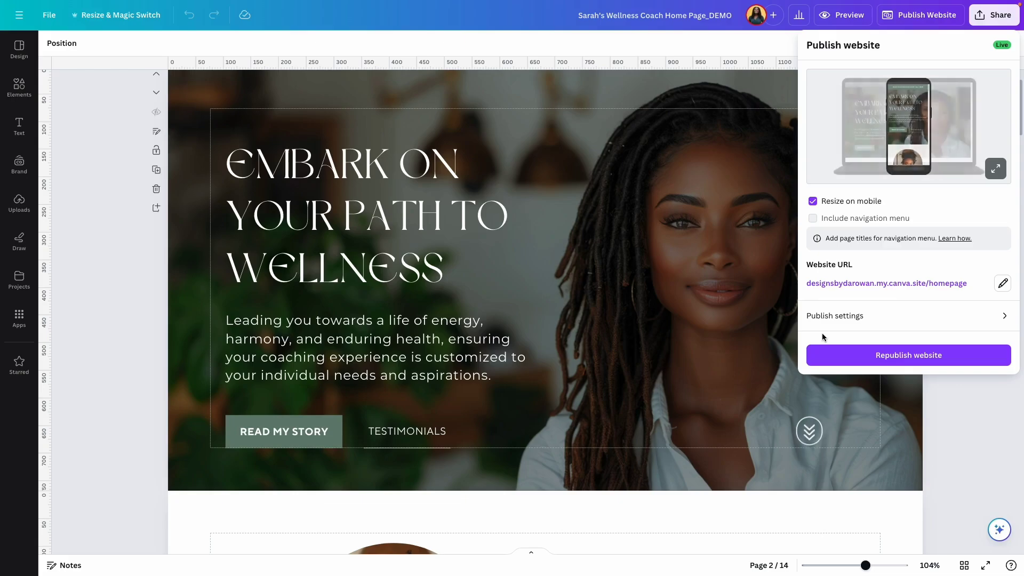
# Choose 'Use my existing domain' as the website's publishing option and continue.
pyautogui.click(1001, 286)
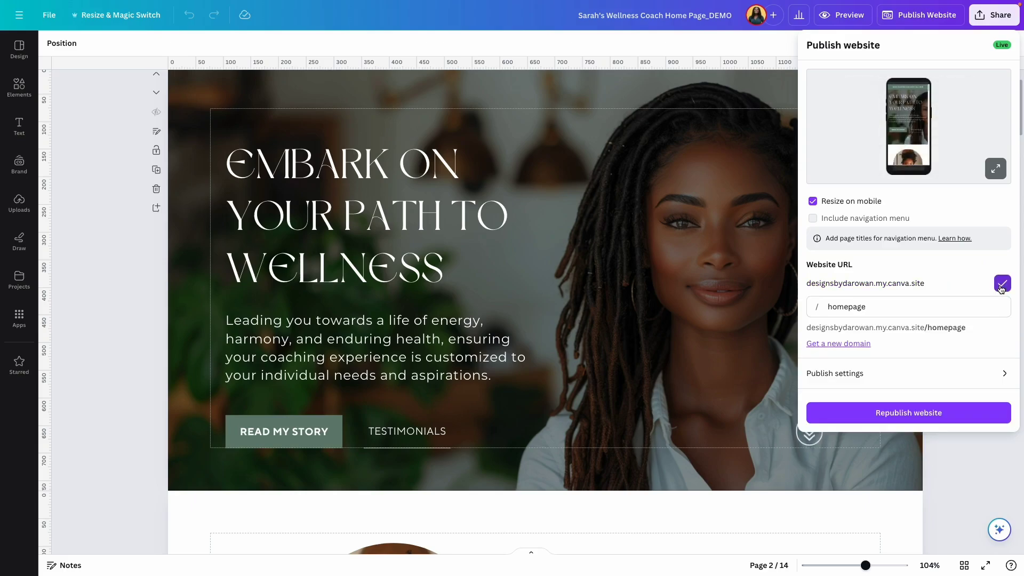
pyautogui.click(836, 344)
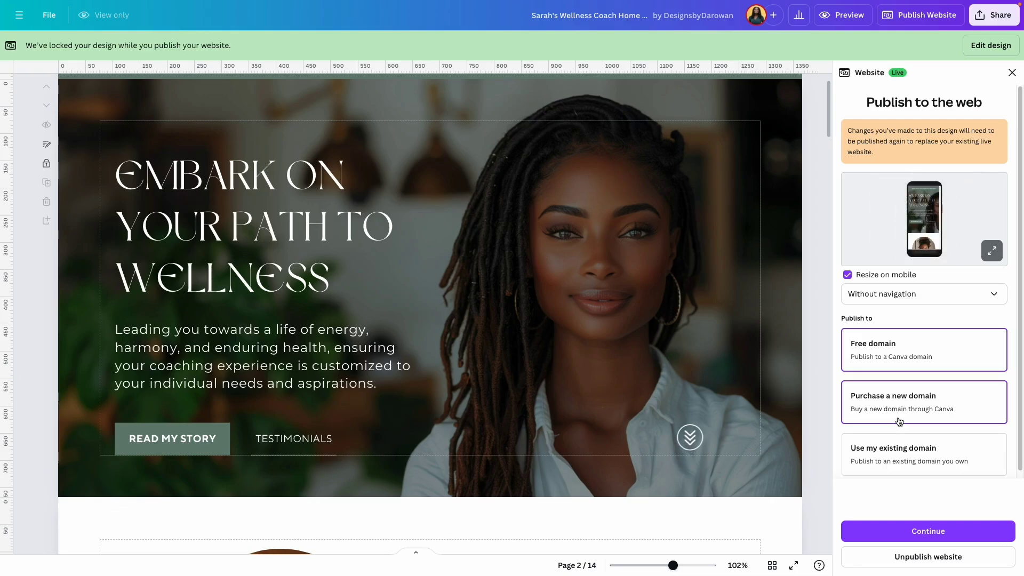
pyautogui.scroll(-1, 904, 435)
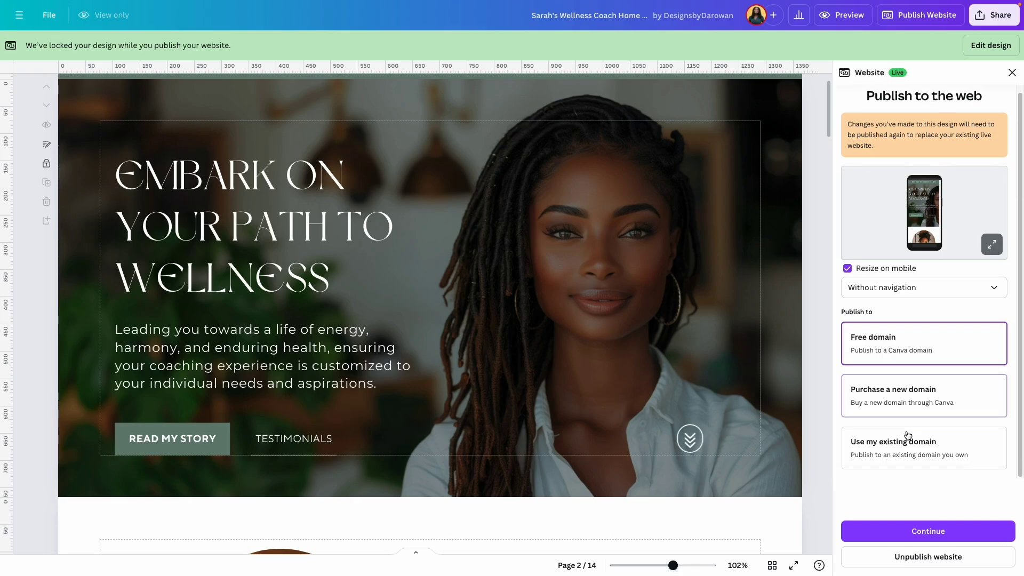
pyautogui.click(873, 445)
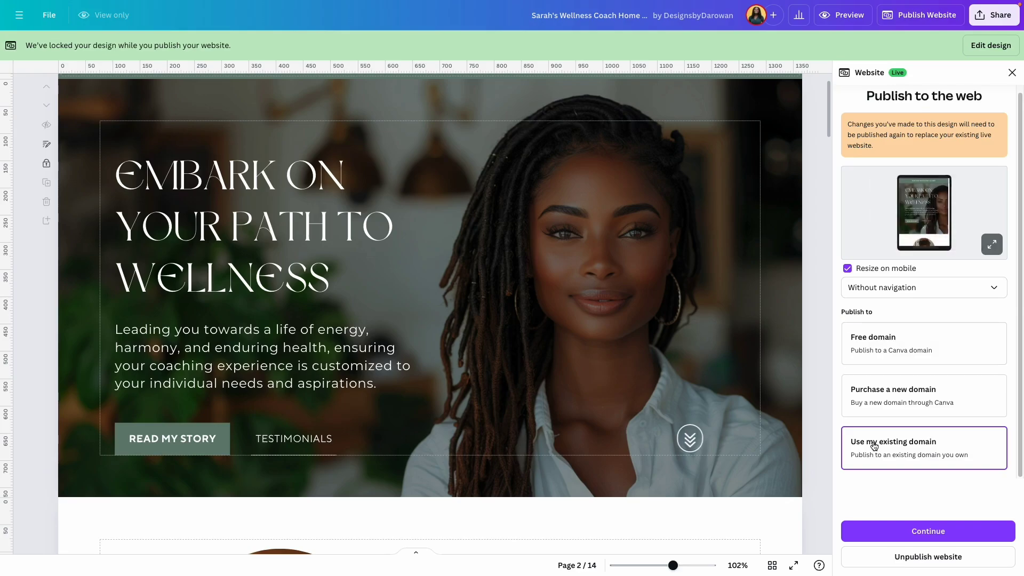
pyautogui.click(923, 534)
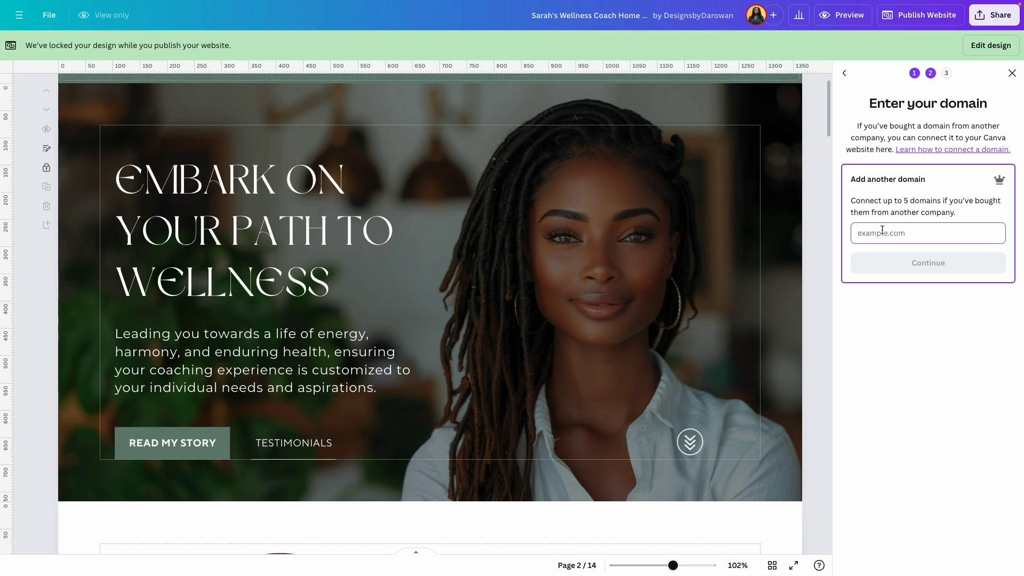
# Enter dbddigitalstudio.com as the domain and start connecting it through GoDaddy.
pyautogui.write('dbddigitalstudio.com')
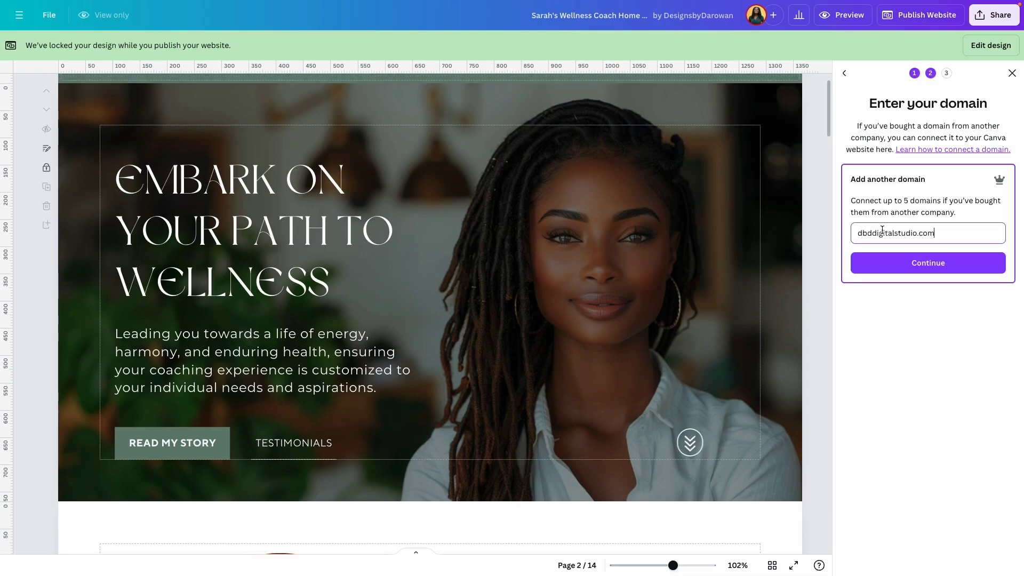
pyautogui.click(906, 263)
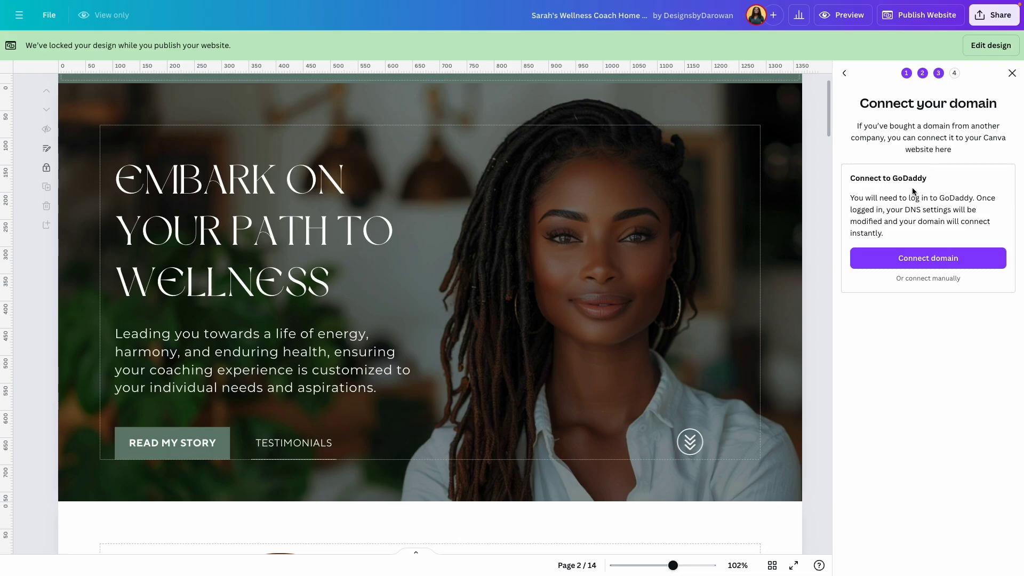
pyautogui.click(916, 259)
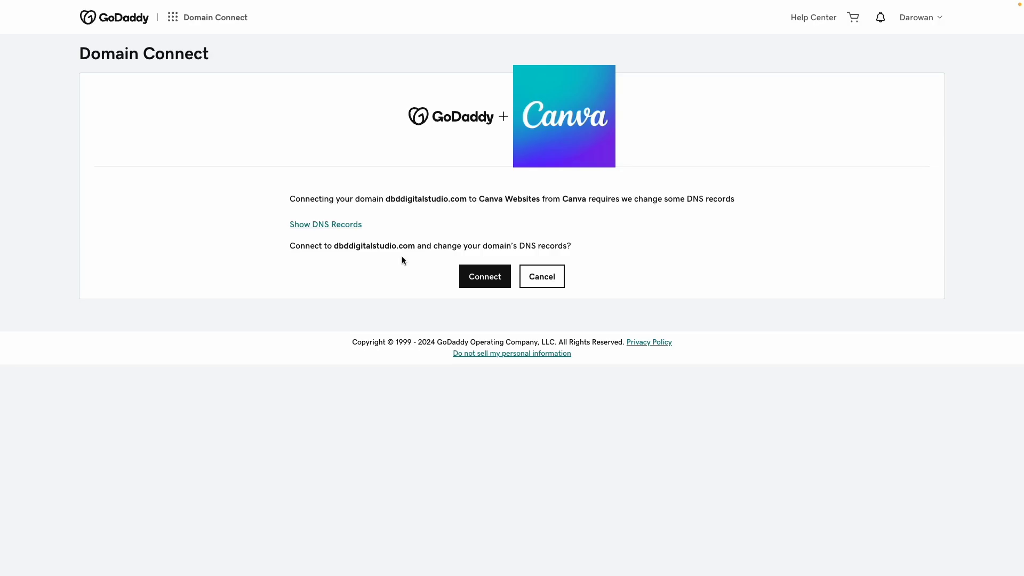
# Approve GoDaddy's DNS record changes linking dbddigitalstudio.com to Canva Websites.
pyautogui.click(484, 281)
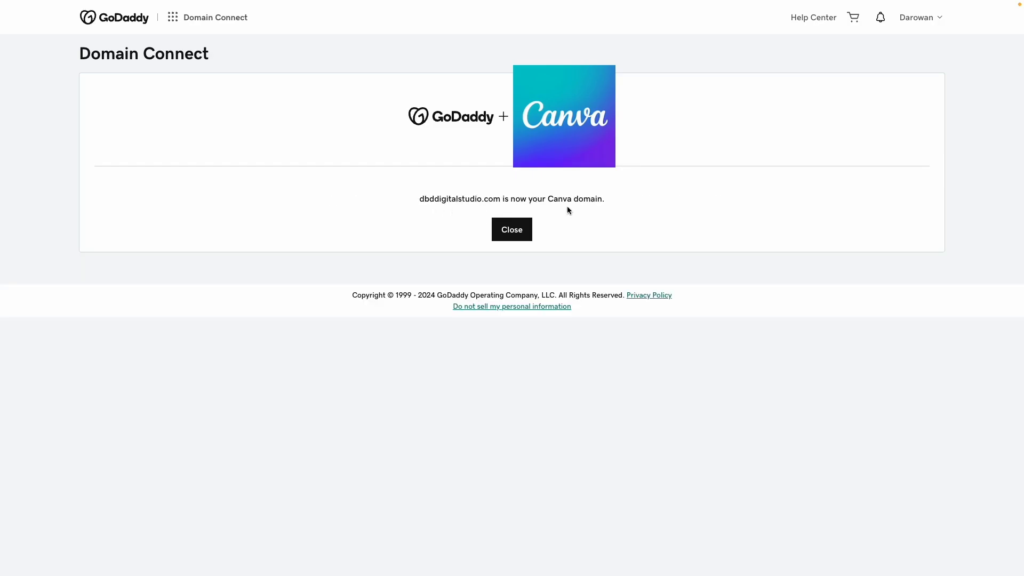
# Set the page address to dbddigitalstudio.com/home and publish the website.
pyautogui.click(513, 234)
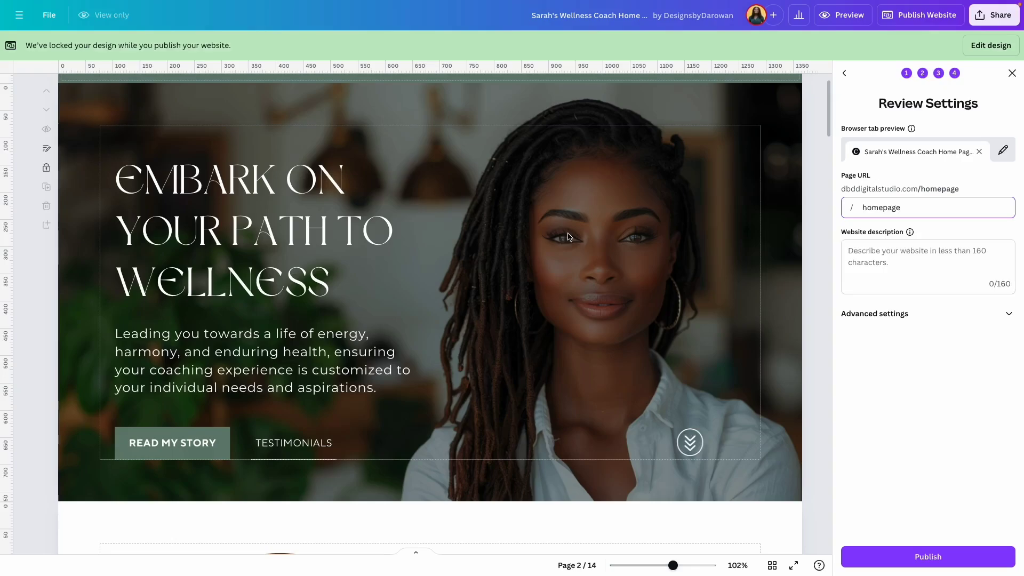
pyautogui.doubleClick(880, 208)
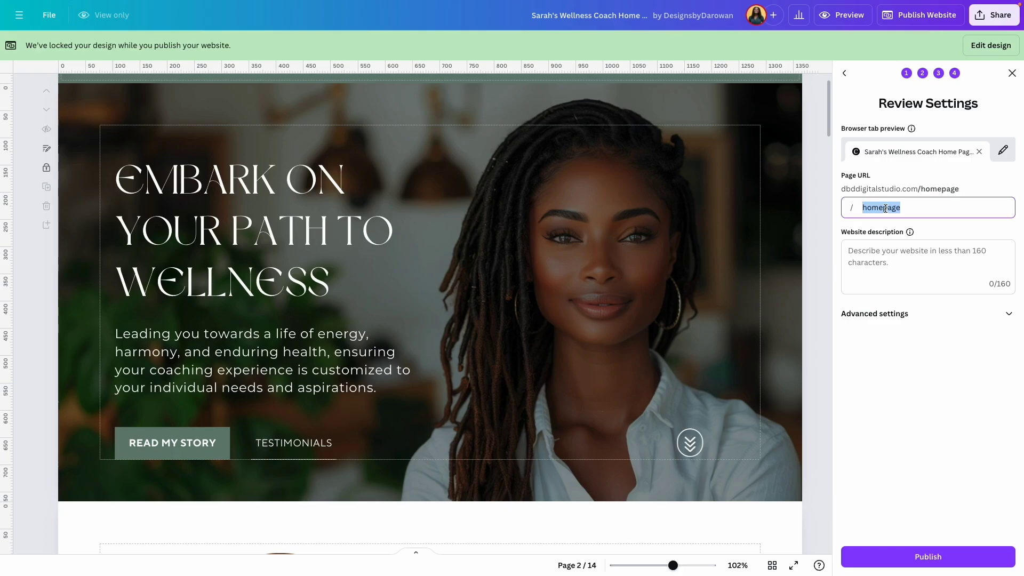
pyautogui.write('home')
pyautogui.click(886, 306)
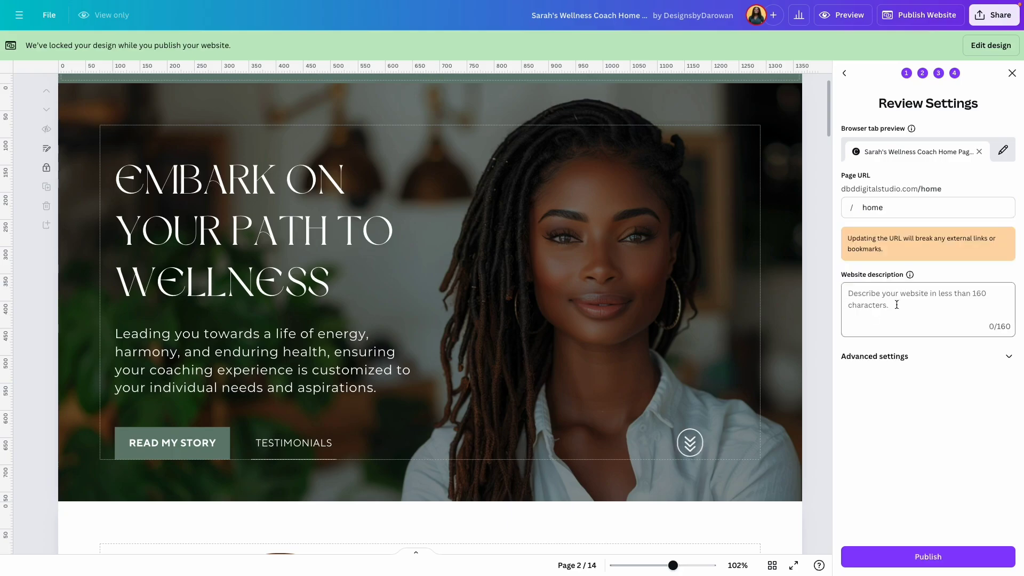
pyautogui.click(1012, 359)
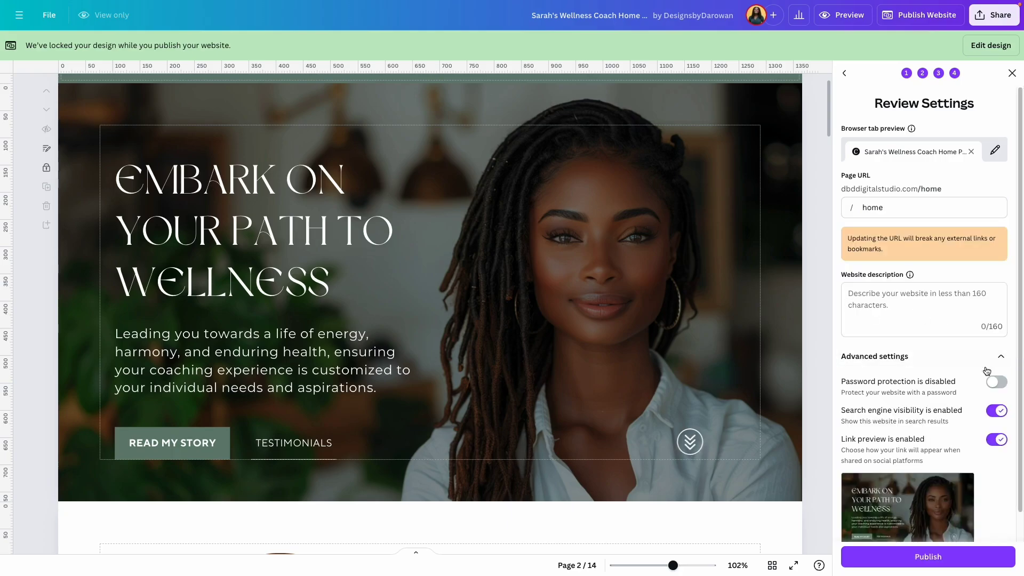
pyautogui.scroll(-1, 914, 416)
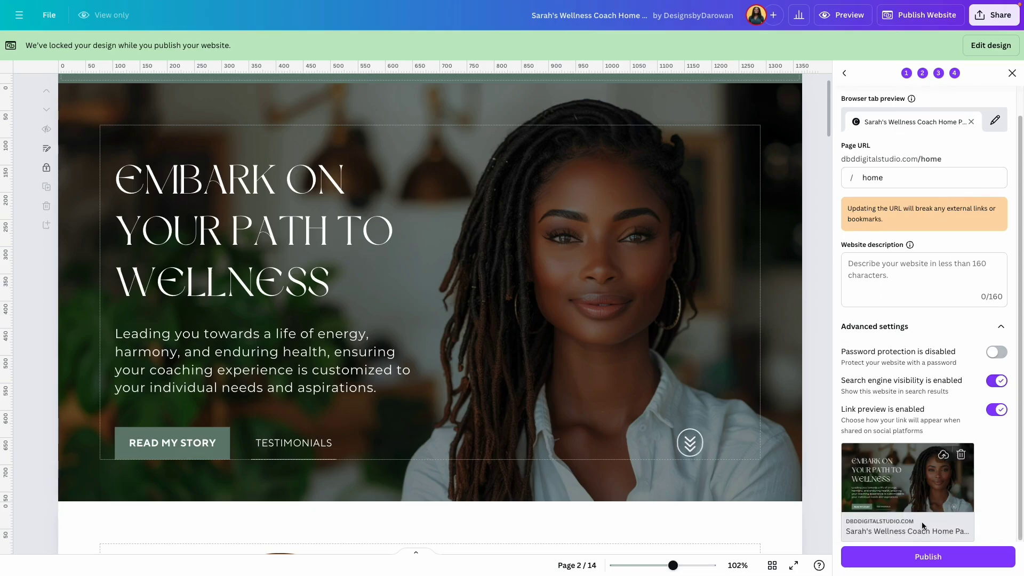
pyautogui.click(1001, 326)
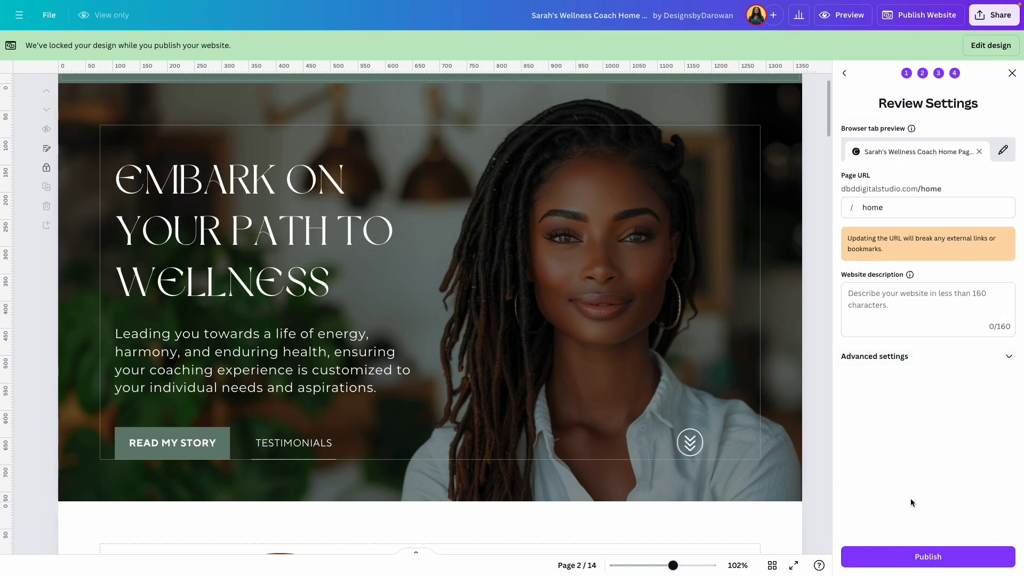
pyautogui.click(925, 557)
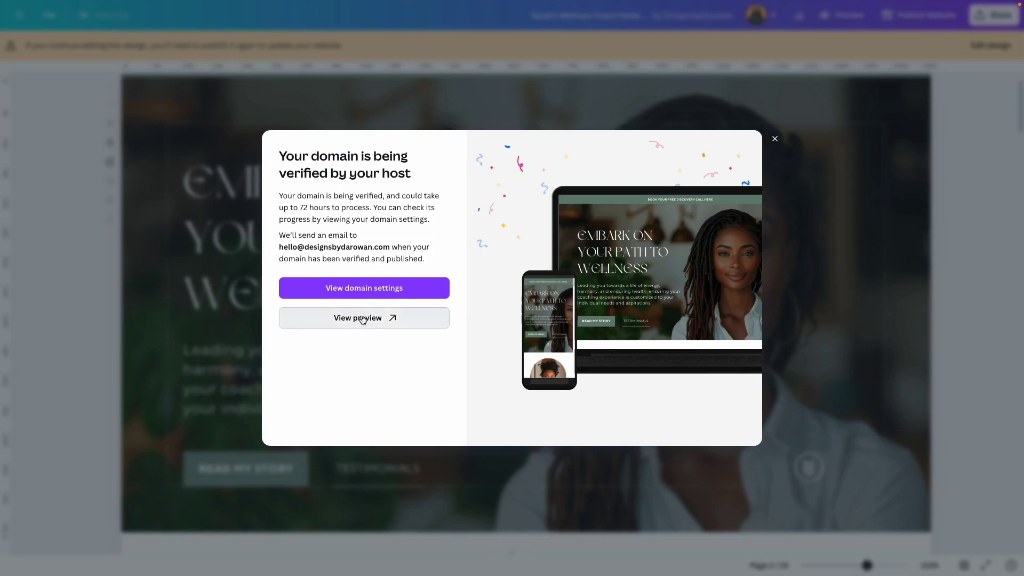
# Preview the published site from the domain verification dialog.
pyautogui.click(362, 319)
pyautogui.click(189, 18)
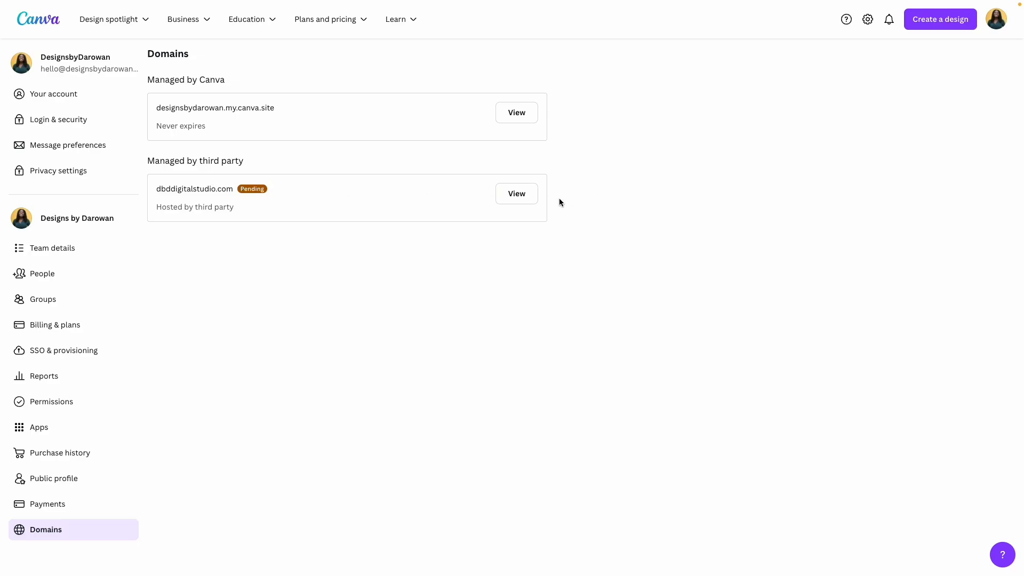
# Check dbddigitalstudio.com's domain details, then open the live site from the go-live email.
pyautogui.click(523, 197)
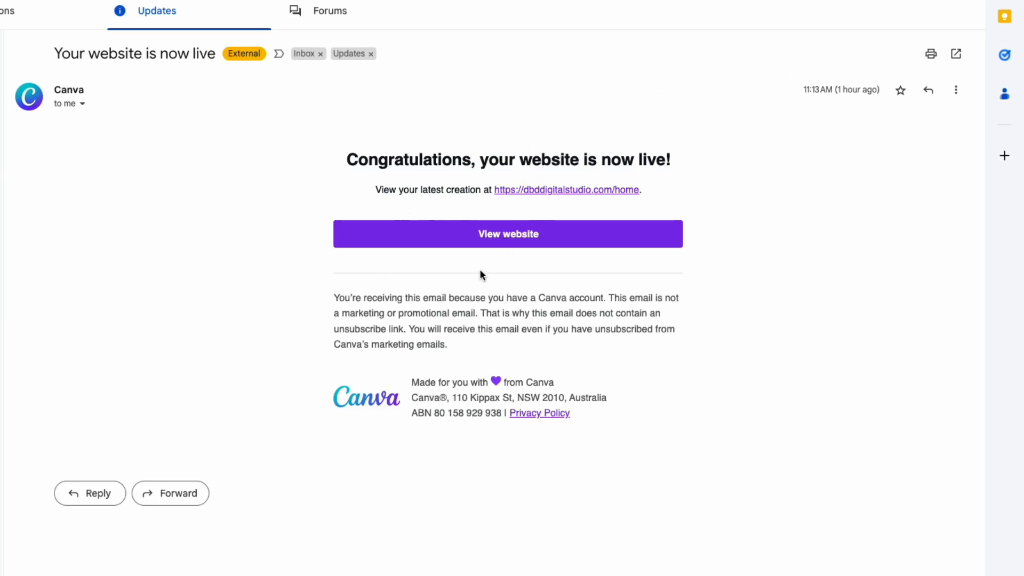
pyautogui.click(500, 236)
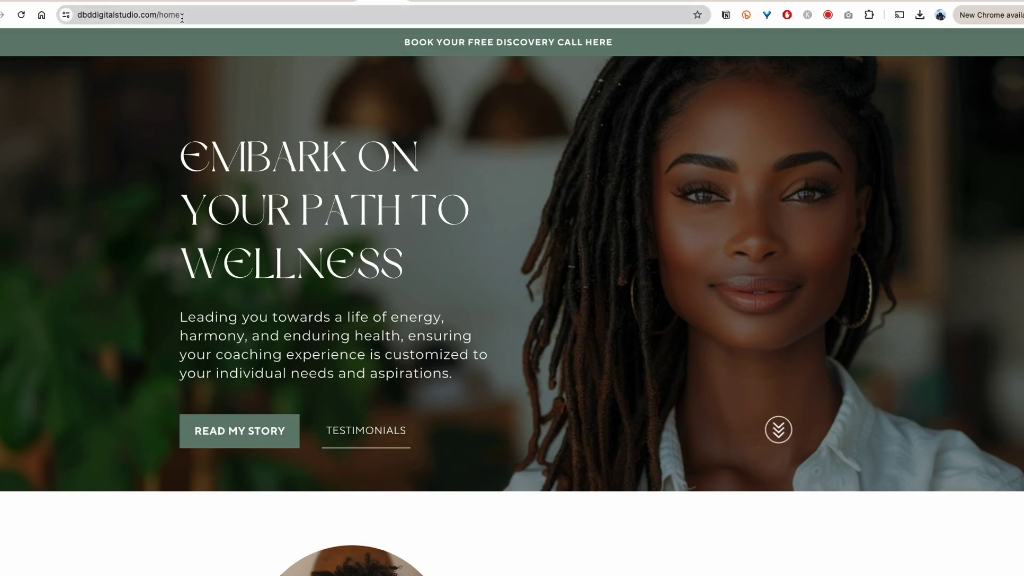
pyautogui.scroll(-20, 286, 128)
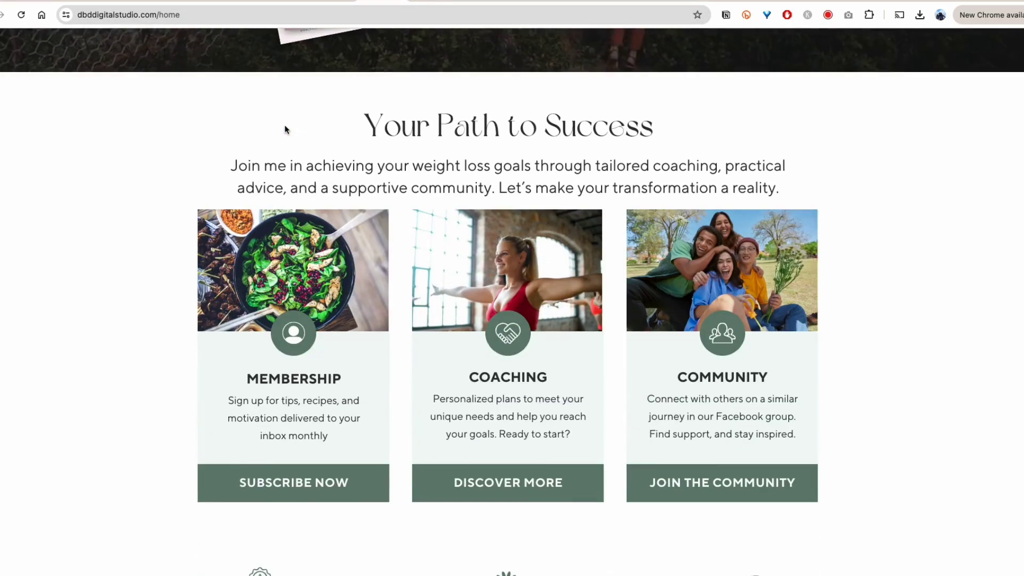
pyautogui.scroll(-15, 284, 129)
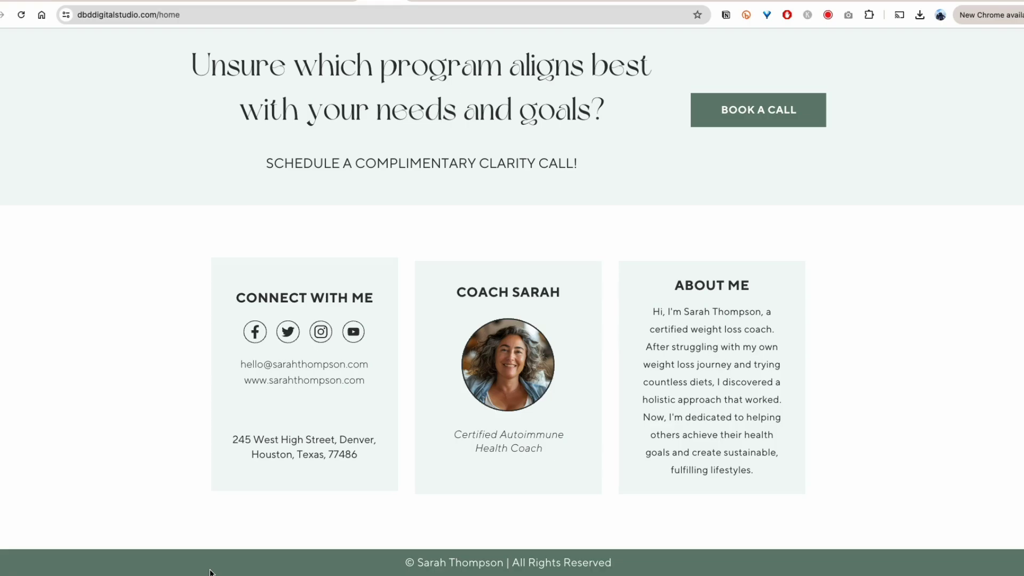
pyautogui.scroll(20, 210, 571)
pyautogui.scroll(-8, 93, 516)
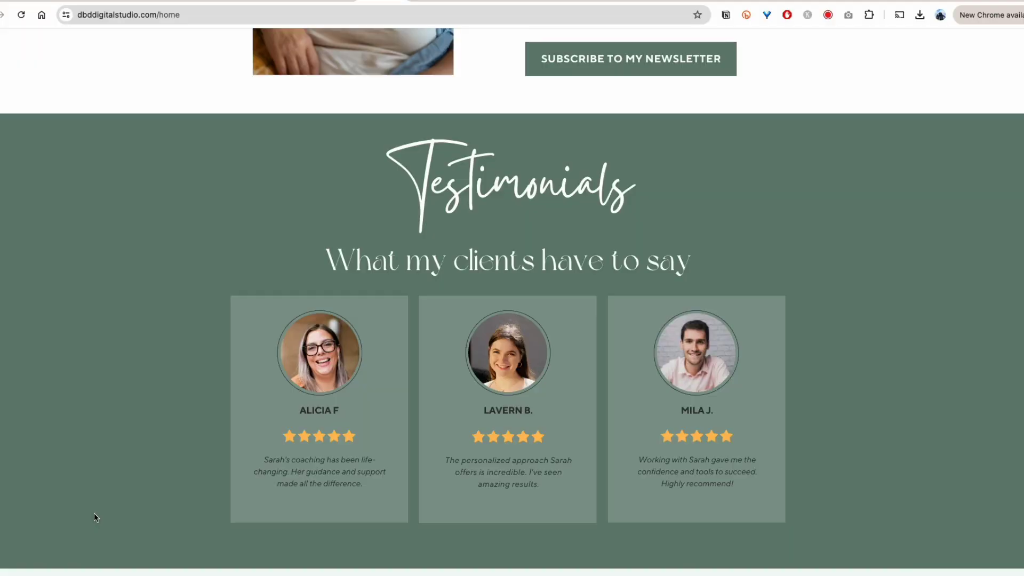